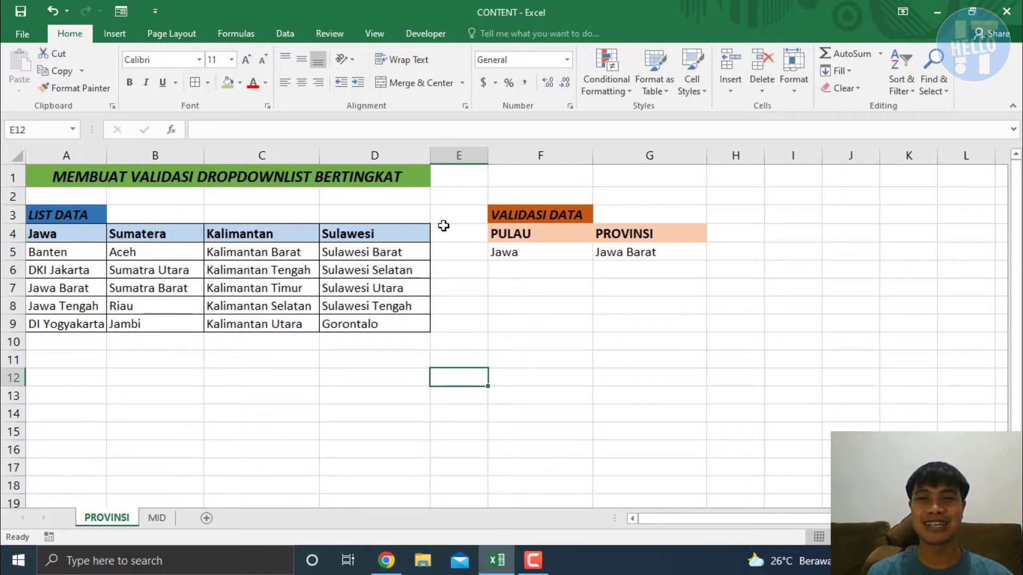
# Review the existing Jawa dropdown in F5, the province dropdown in G5, and the source lists in A4:D9
pyautogui.click(563, 258)
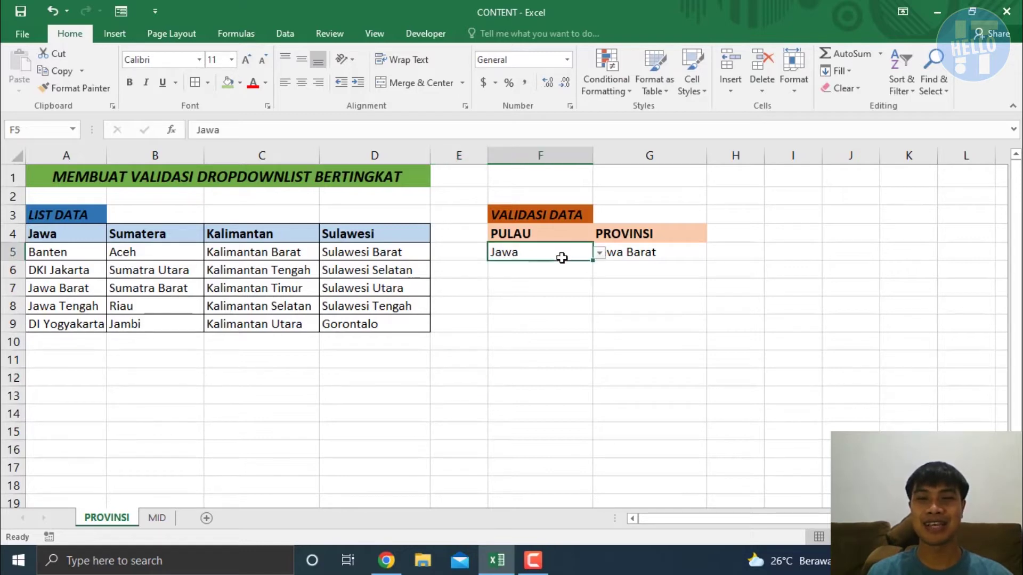
pyautogui.click(599, 253)
pyautogui.click(194, 409)
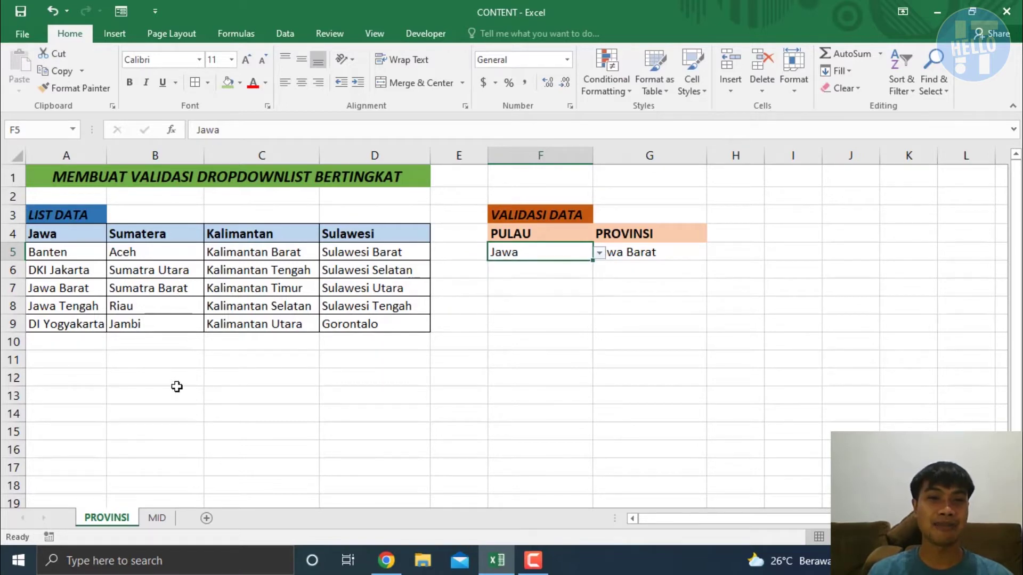
pyautogui.moveTo(65, 234)
pyautogui.mouseDown()
pyautogui.moveTo(261, 255)
pyautogui.moveTo(354, 235)
pyautogui.mouseUp()
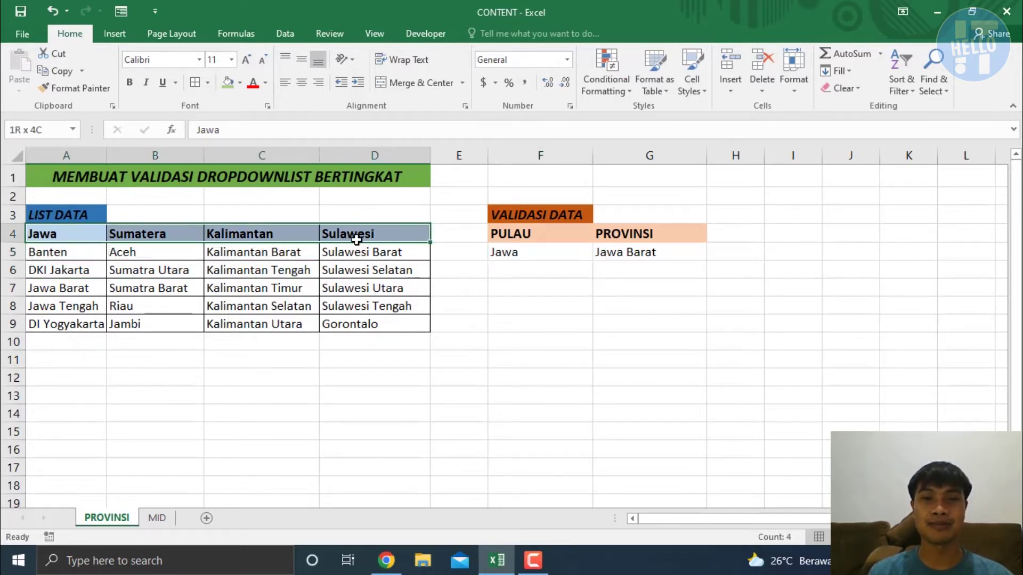
pyautogui.click(629, 252)
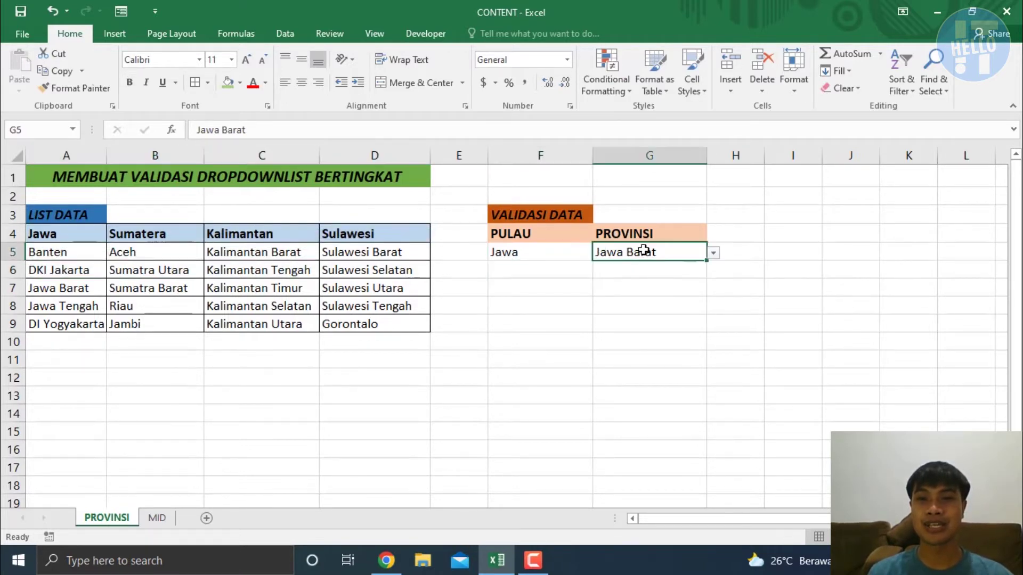
pyautogui.click(713, 253)
pyautogui.click(409, 344)
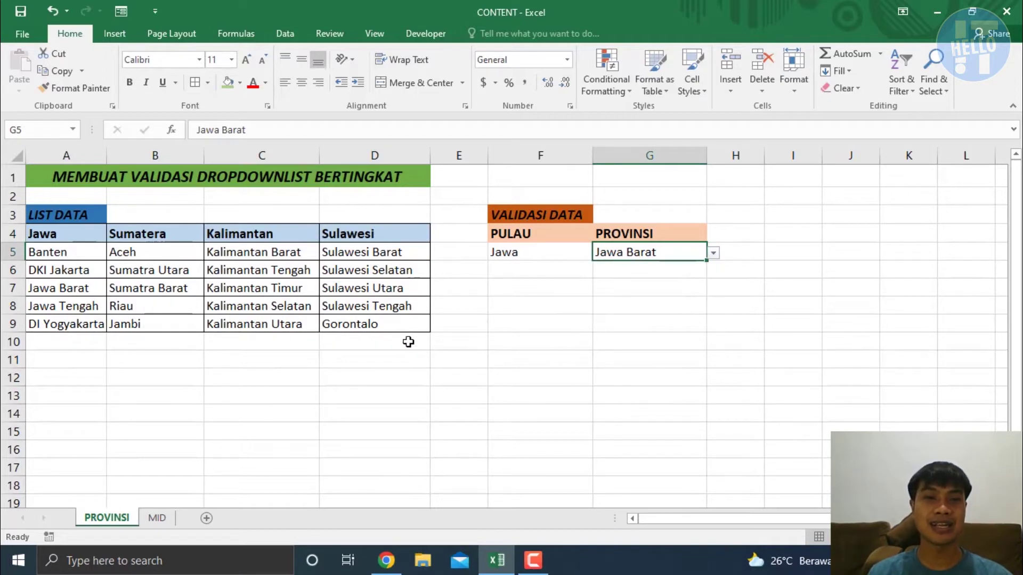
pyautogui.moveTo(67, 252); pyautogui.dragTo(367, 316)
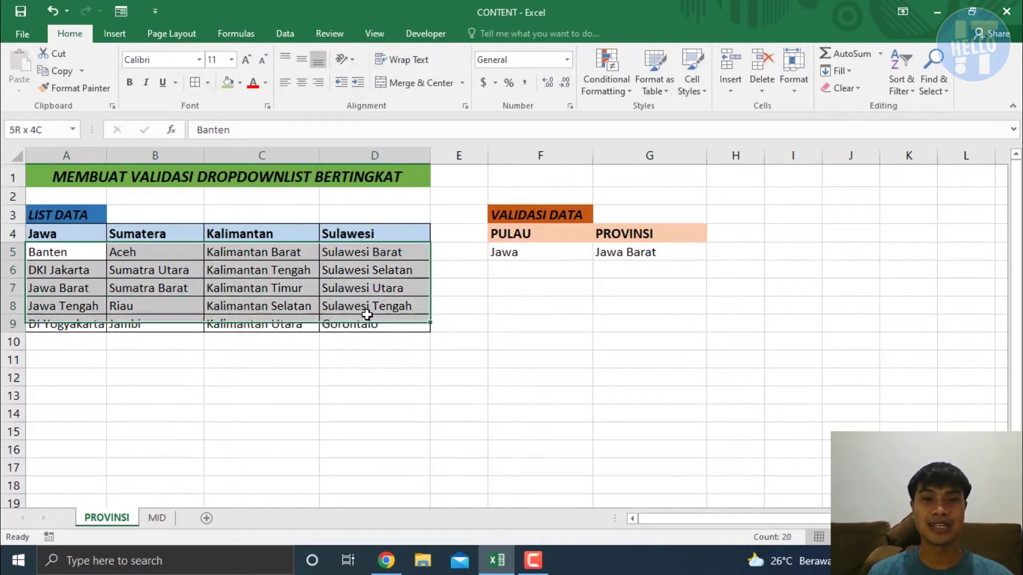
pyautogui.click(612, 358)
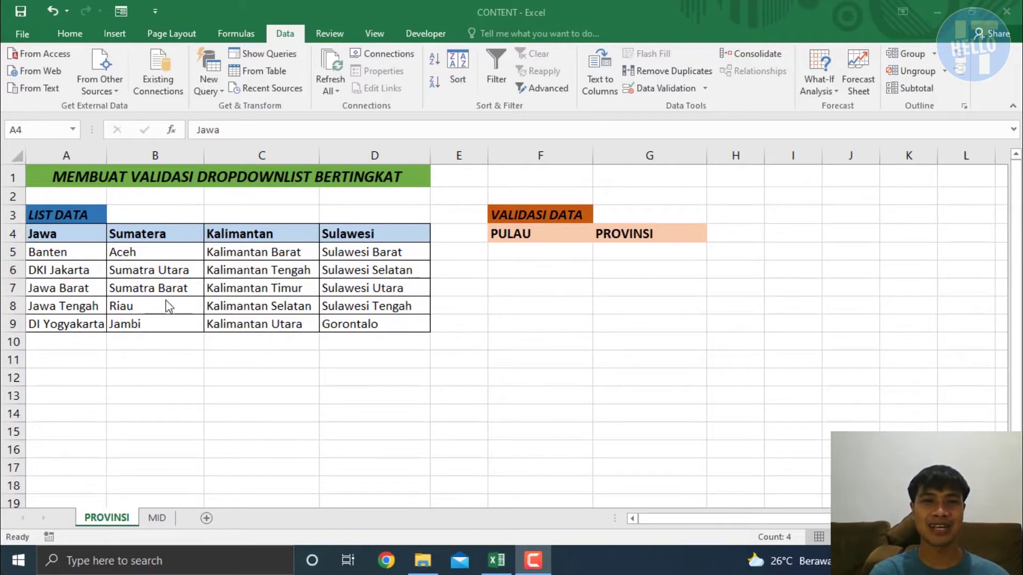
# Select PULAU cell F5 and bring up its Data Validation settings
pyautogui.moveTo(91, 253)
pyautogui.mouseDown()
pyautogui.moveTo(235, 275)
pyautogui.moveTo(365, 323)
pyautogui.mouseUp()
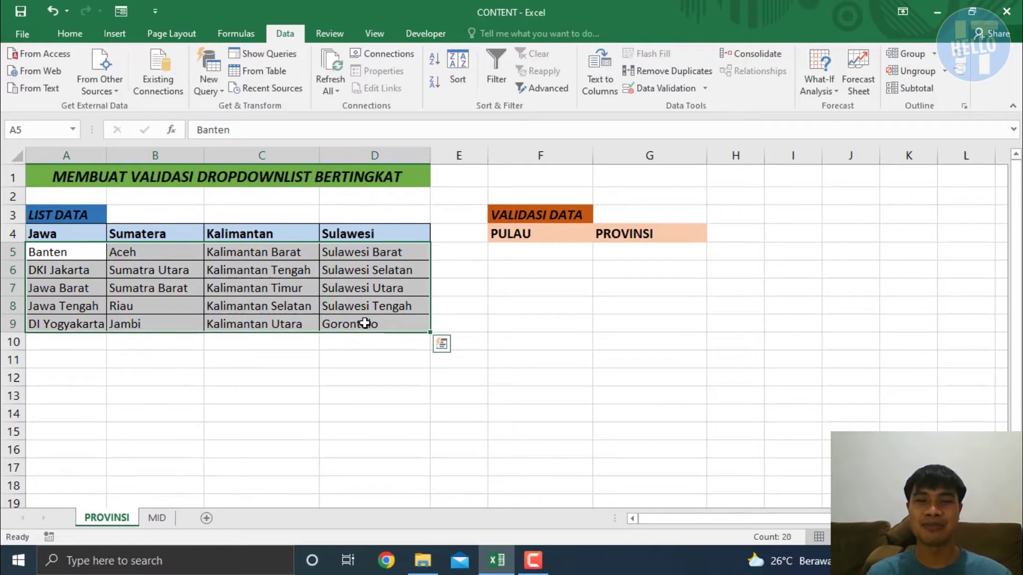
pyautogui.click(531, 307)
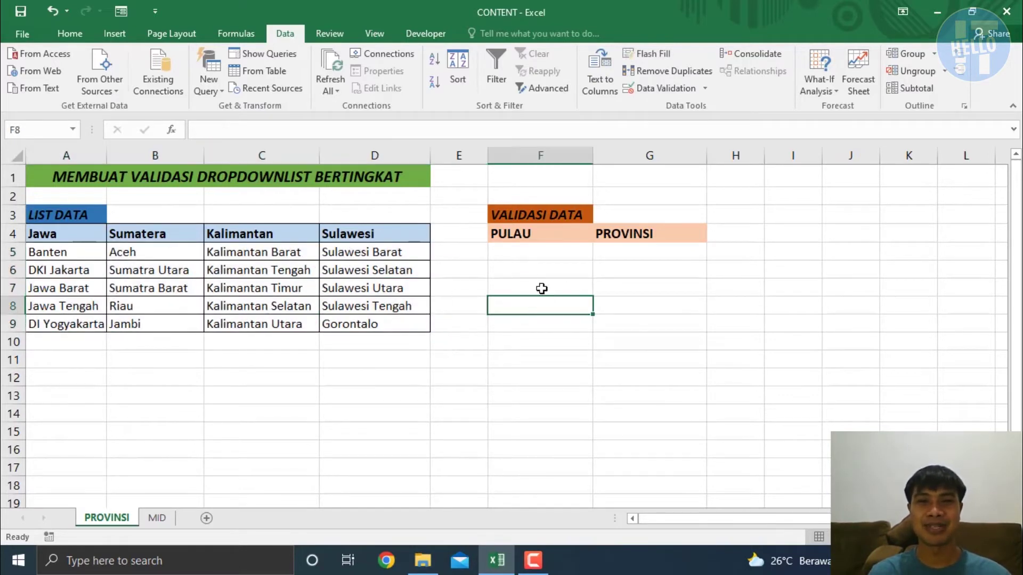
pyautogui.click(548, 256)
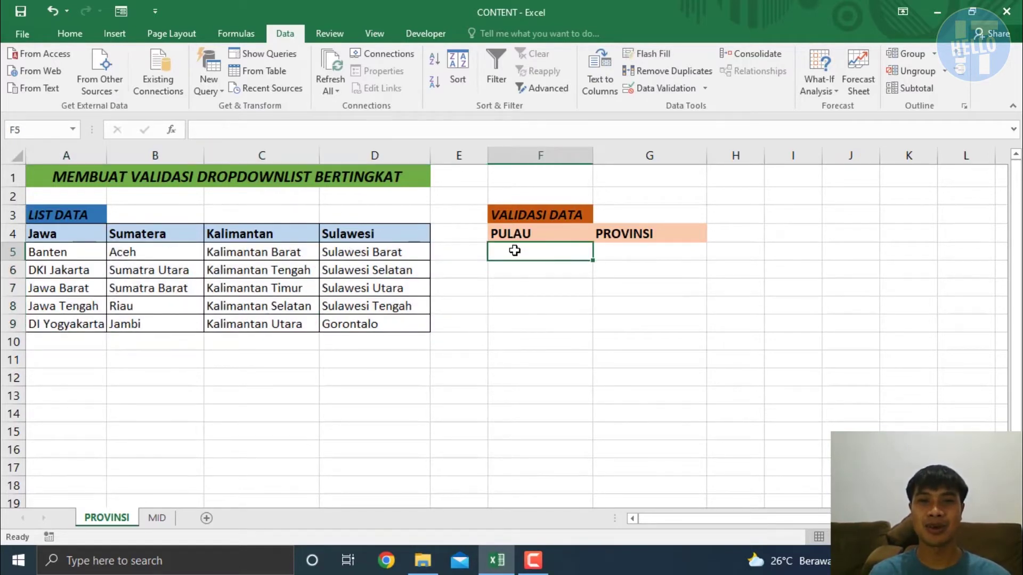
pyautogui.moveTo(85, 235); pyautogui.dragTo(341, 233)
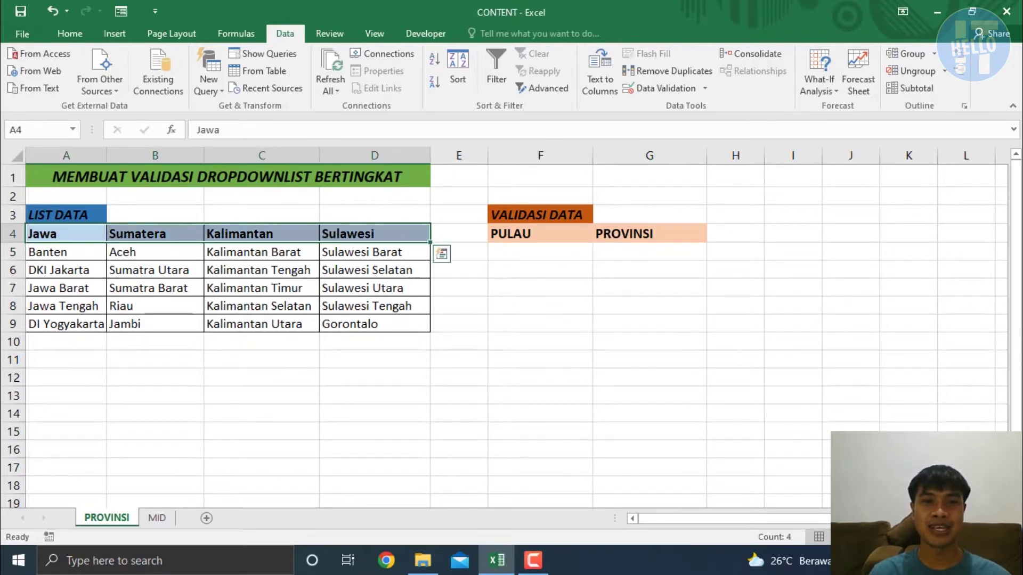
pyautogui.click(496, 303)
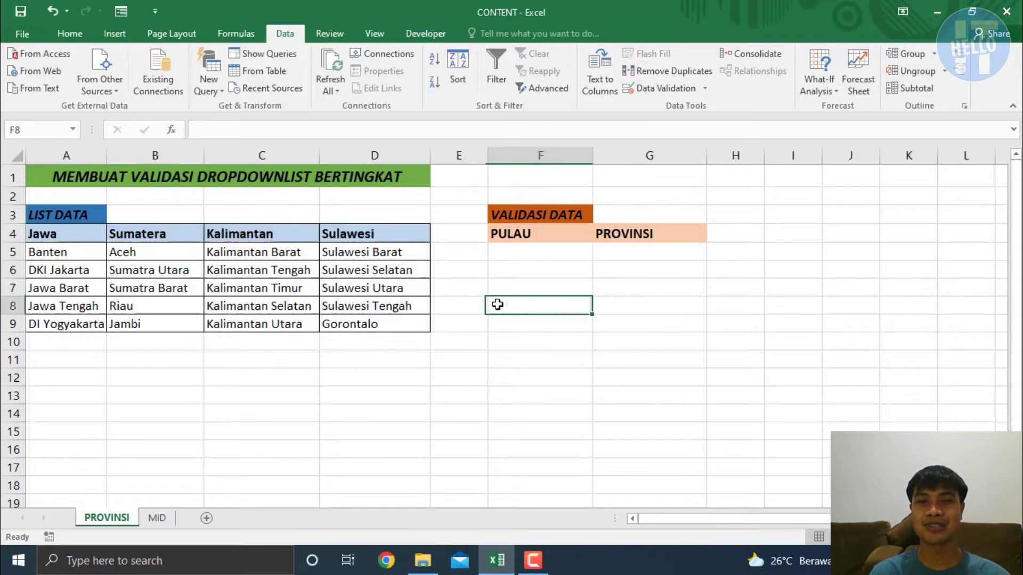
pyautogui.click(539, 257)
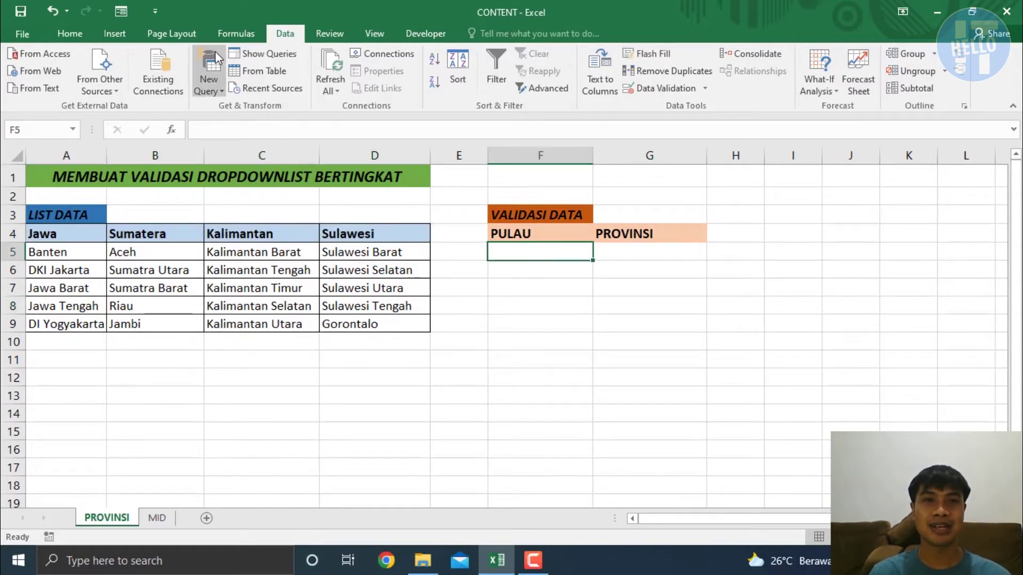
pyautogui.click(667, 90)
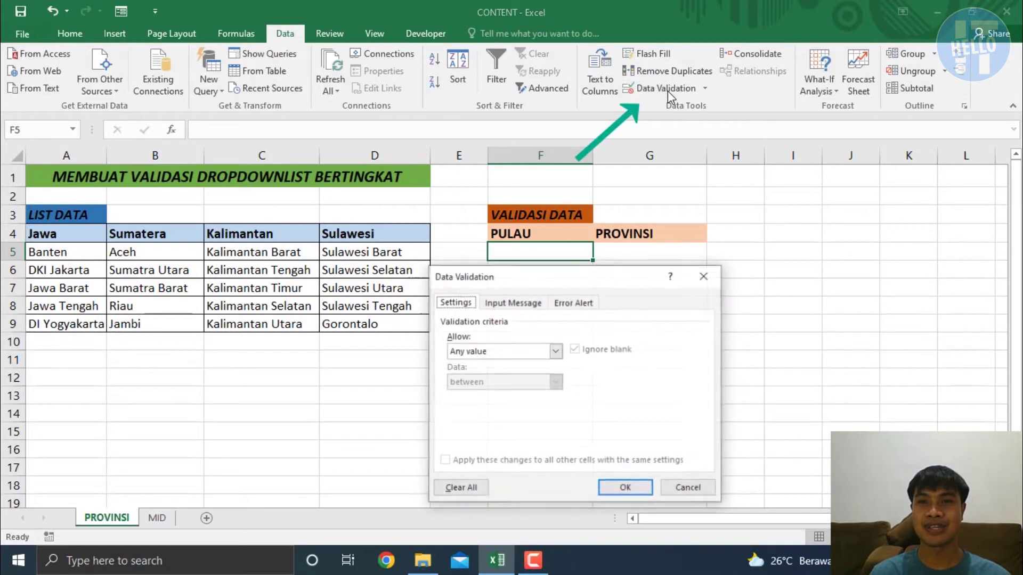
# Restrict F5 to a List sourced from the island headers =$A$4:$D$4
pyautogui.click(506, 352)
pyautogui.click(489, 394)
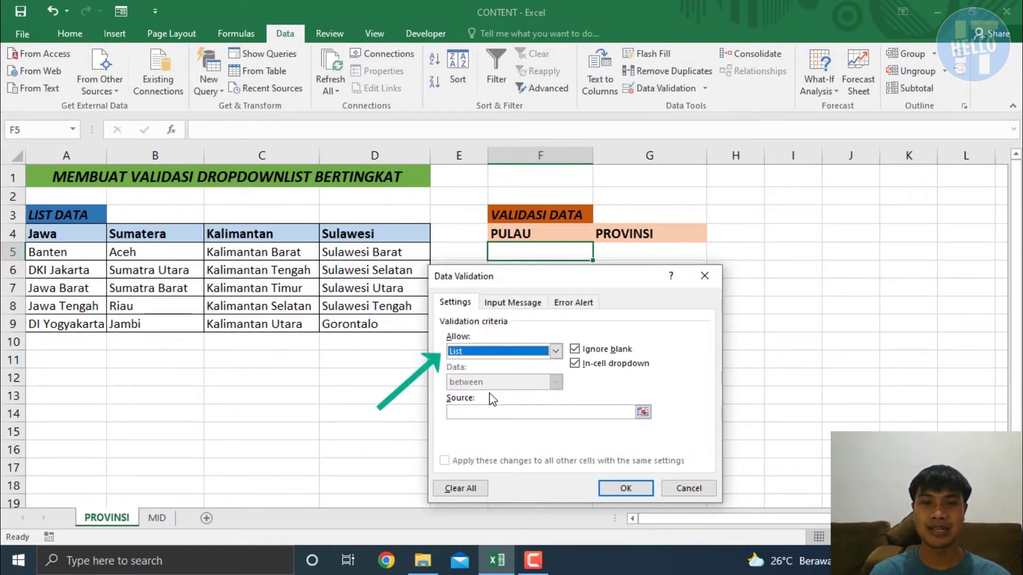
pyautogui.click(493, 413)
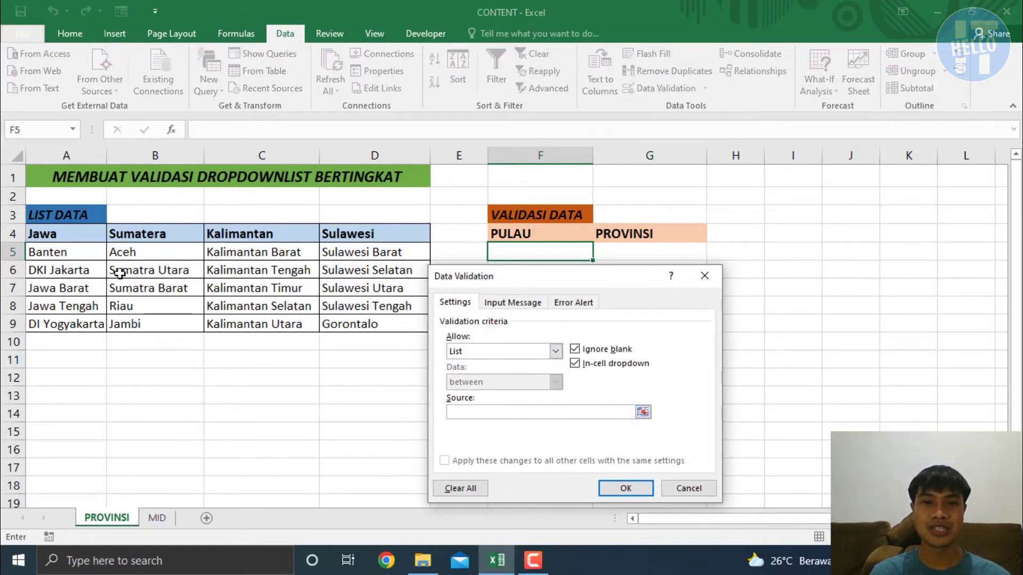
pyautogui.moveTo(71, 235); pyautogui.dragTo(292, 239)
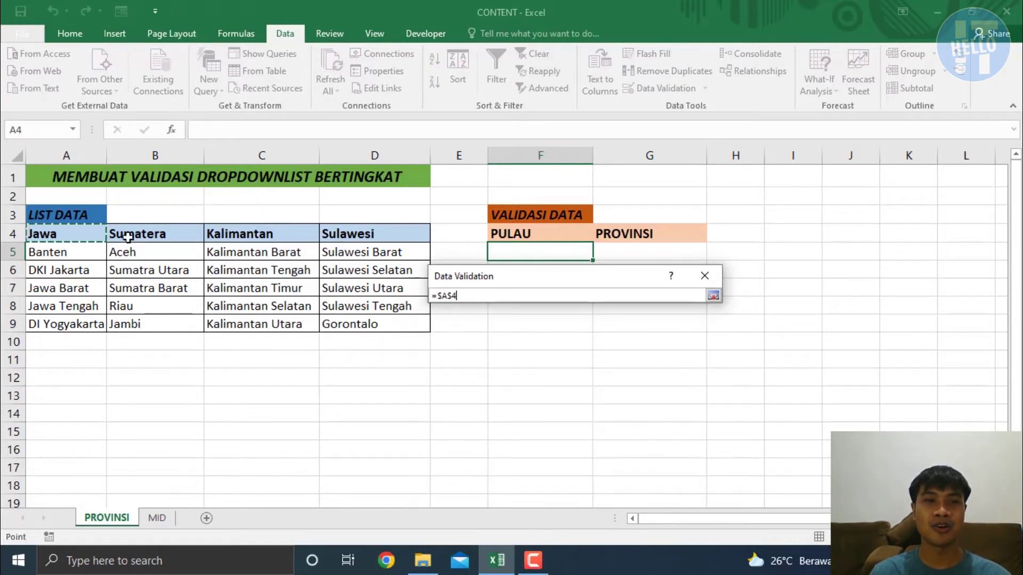
pyautogui.moveTo(292, 239); pyautogui.dragTo(338, 234)
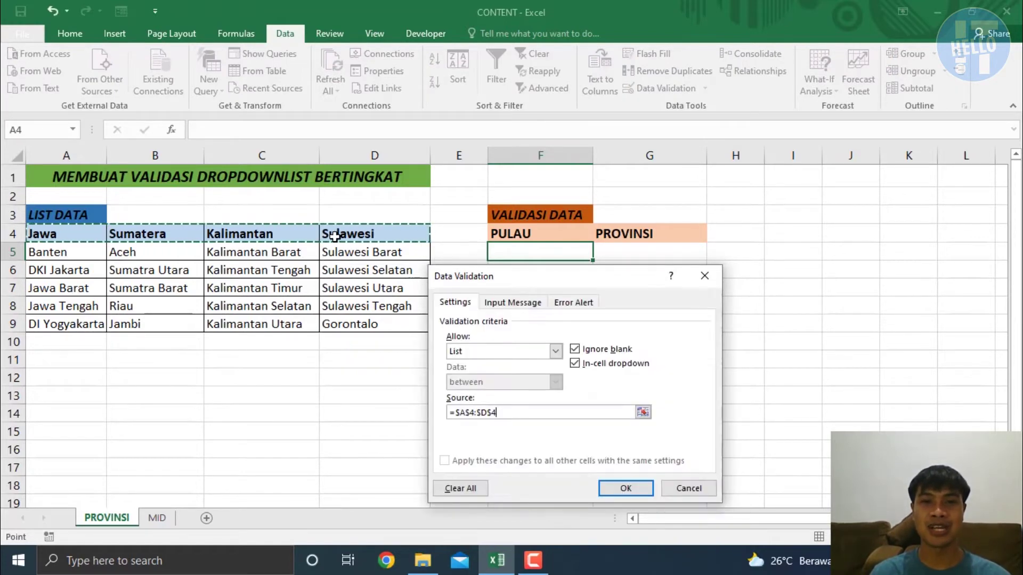
pyautogui.click(622, 488)
# Test F5's dropdown, which lists Jawa, Sumatera, Kalimantan and Sulawesi, without picking a value
pyautogui.click(600, 254)
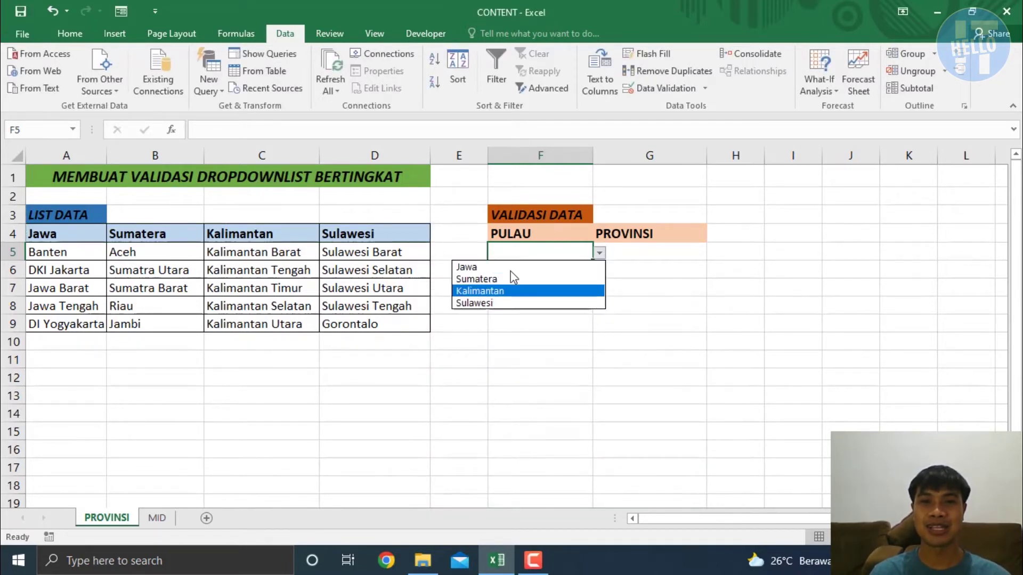
pyautogui.press('Escape')
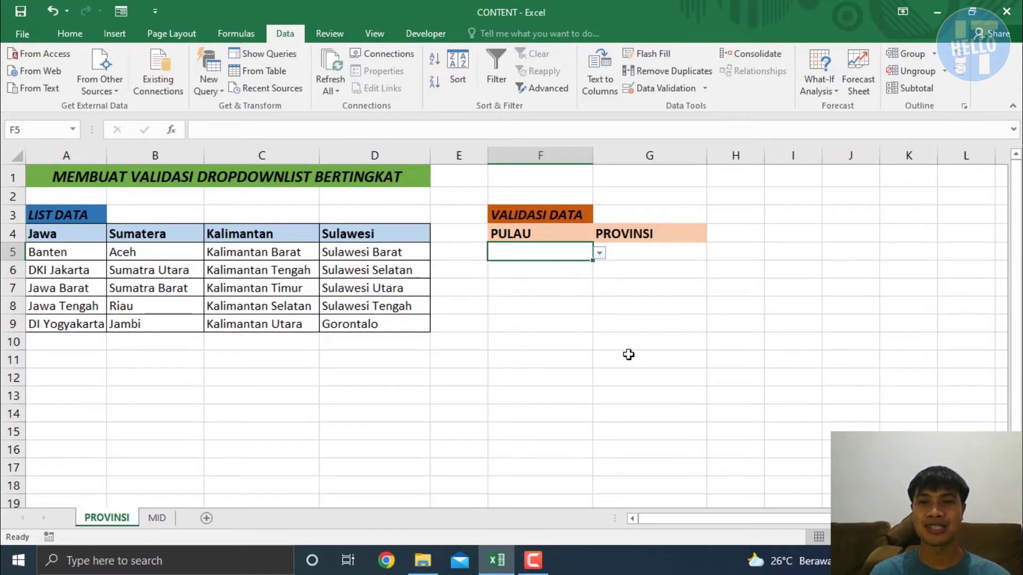
pyautogui.click(657, 258)
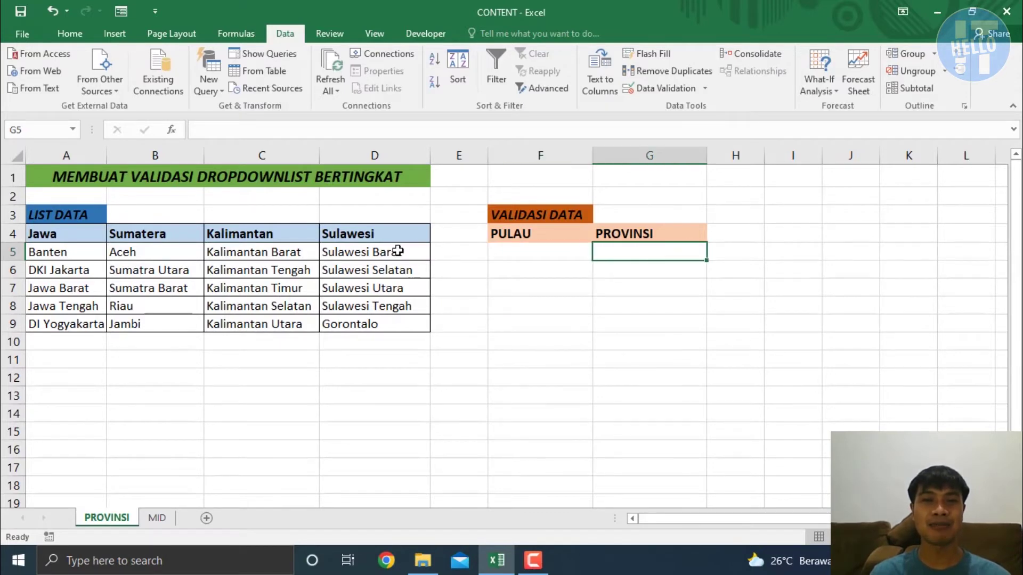
pyautogui.click(543, 257)
pyautogui.click(599, 253)
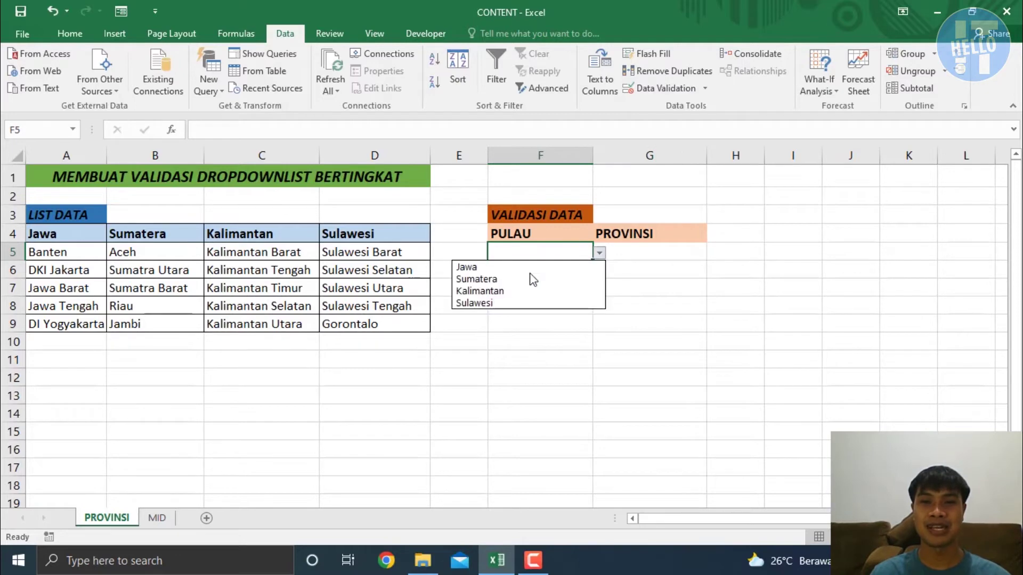
pyautogui.click(493, 367)
pyautogui.click(72, 234)
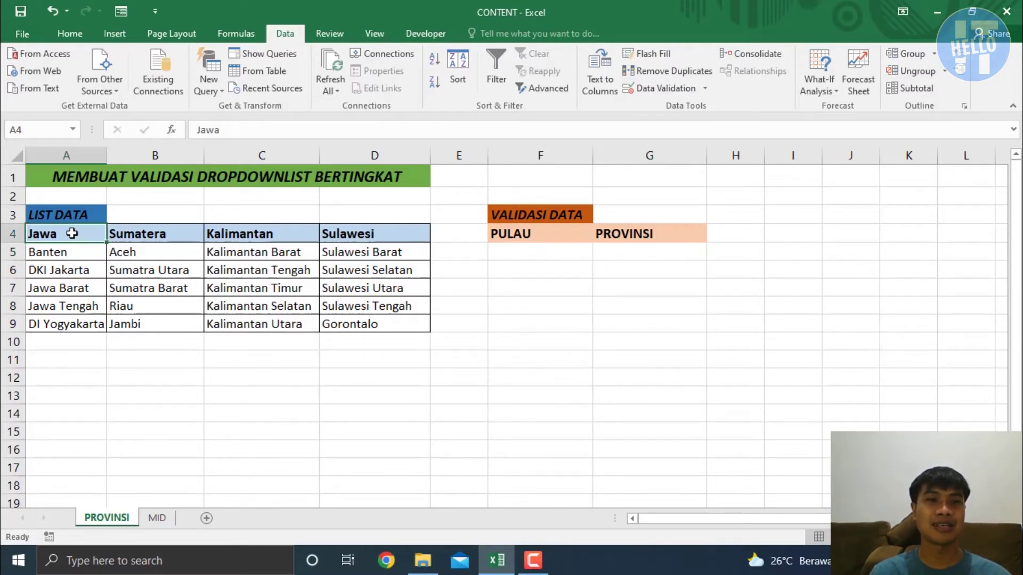
# Create named ranges from A4:D9 using only the top row (Jawa, Sumatera, Kalimantan, Sulawesi)
pyautogui.moveTo(70, 233); pyautogui.dragTo(357, 323)
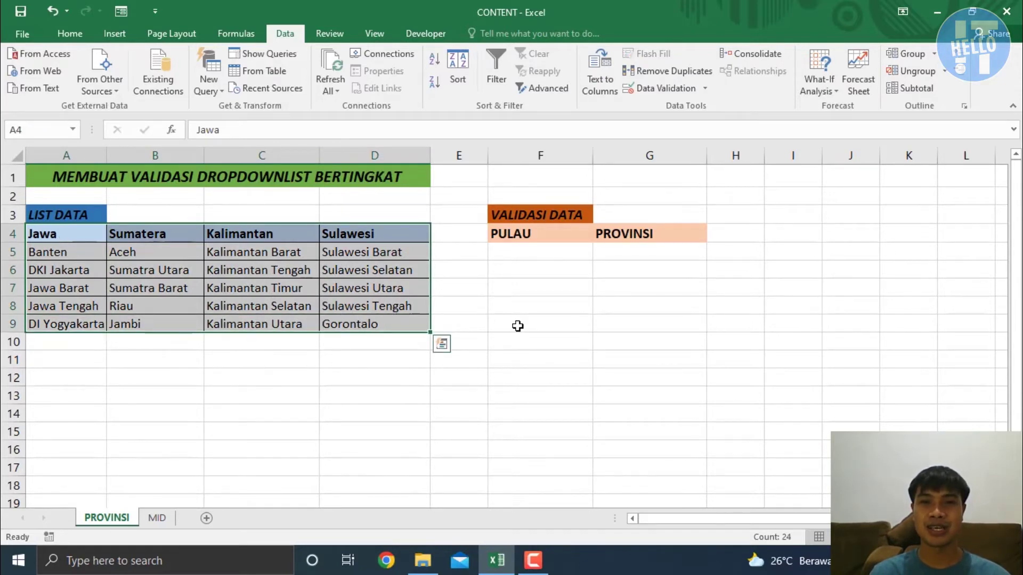
pyautogui.hotkey('ctrl', 'shift', 'F3')
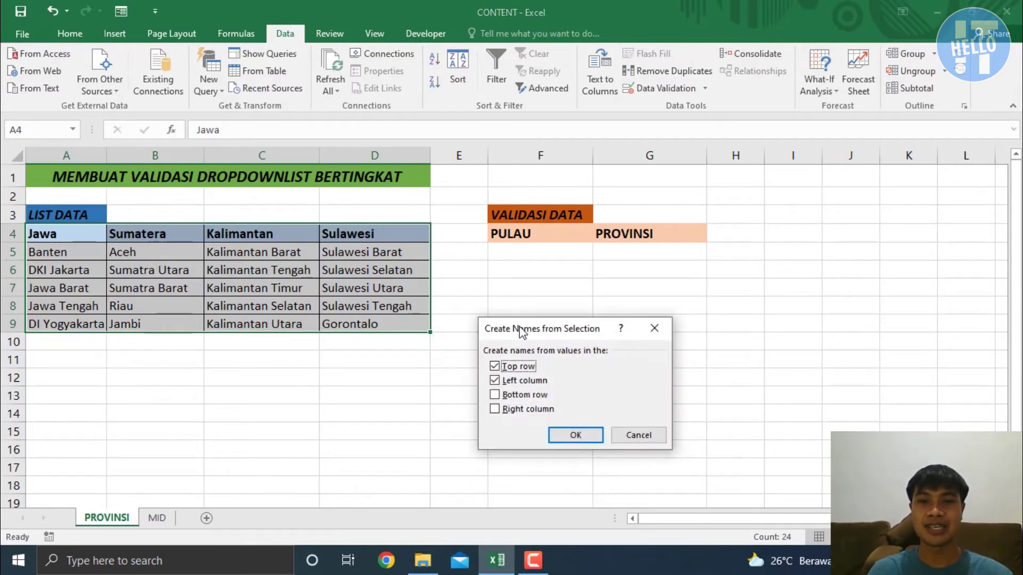
pyautogui.moveTo(521, 331); pyautogui.dragTo(513, 314)
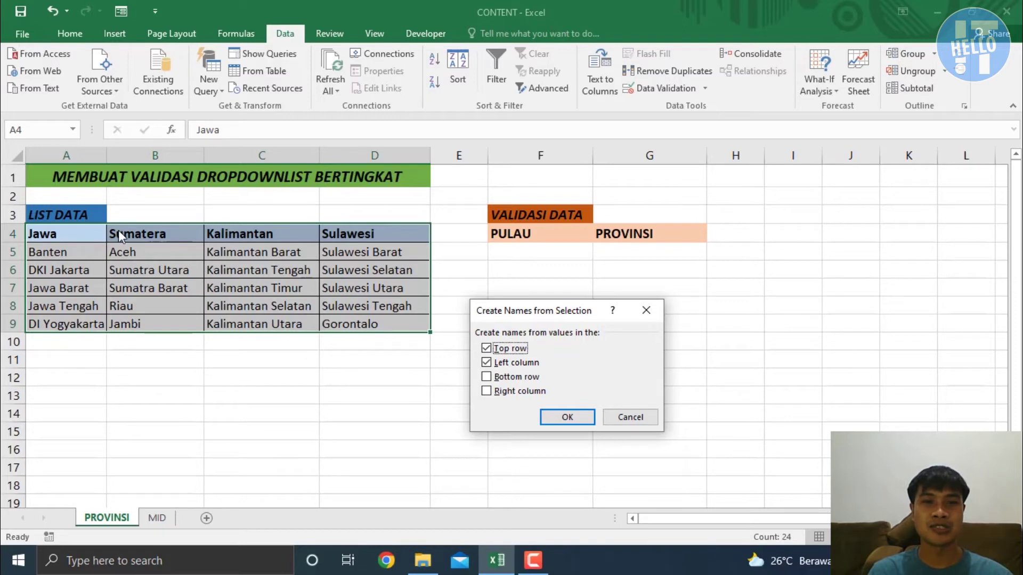
pyautogui.click(487, 363)
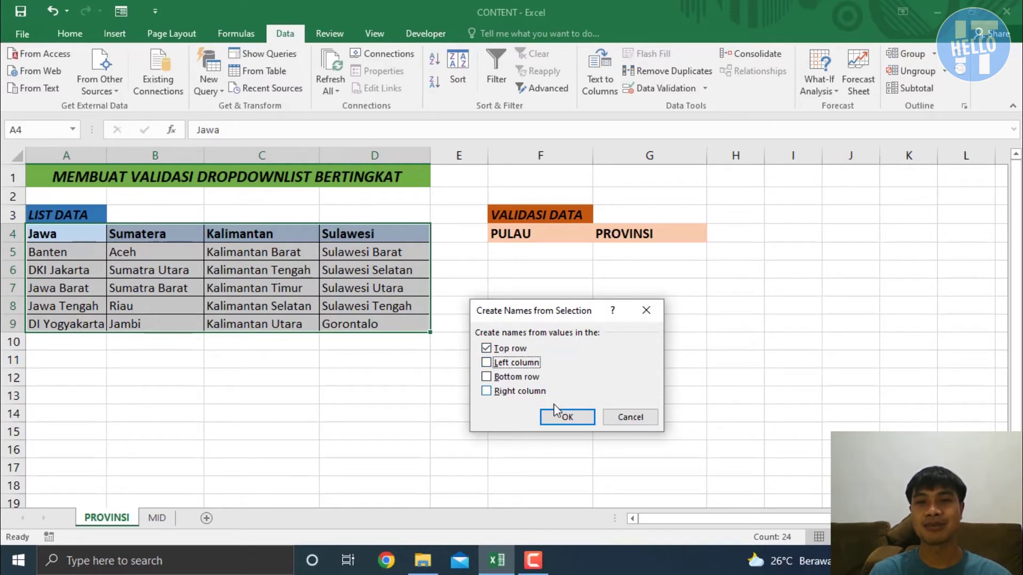
pyautogui.click(563, 418)
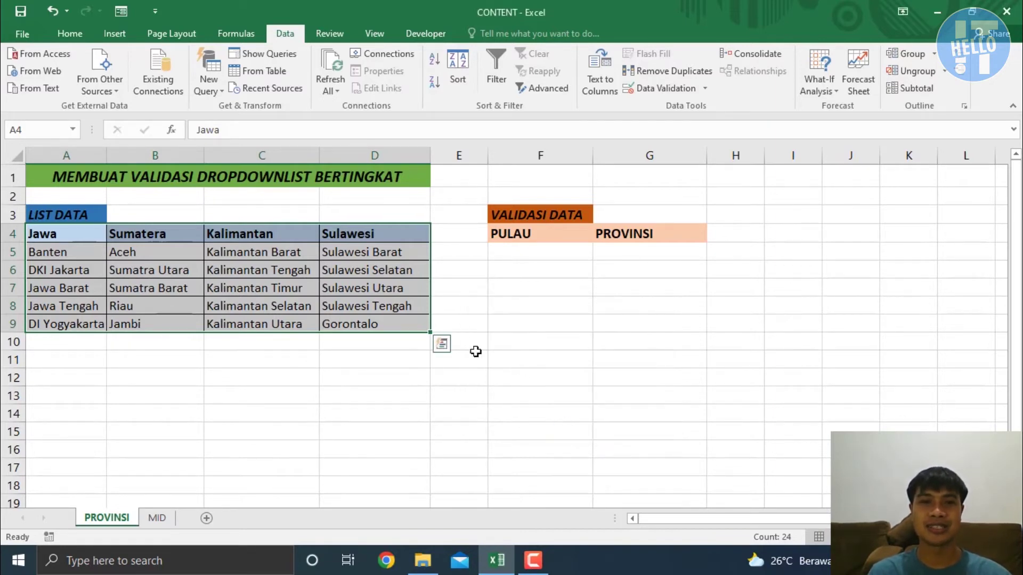
# Give PROVINSI cell G5 List validation with source =indirect($F$5)
pyautogui.click(629, 251)
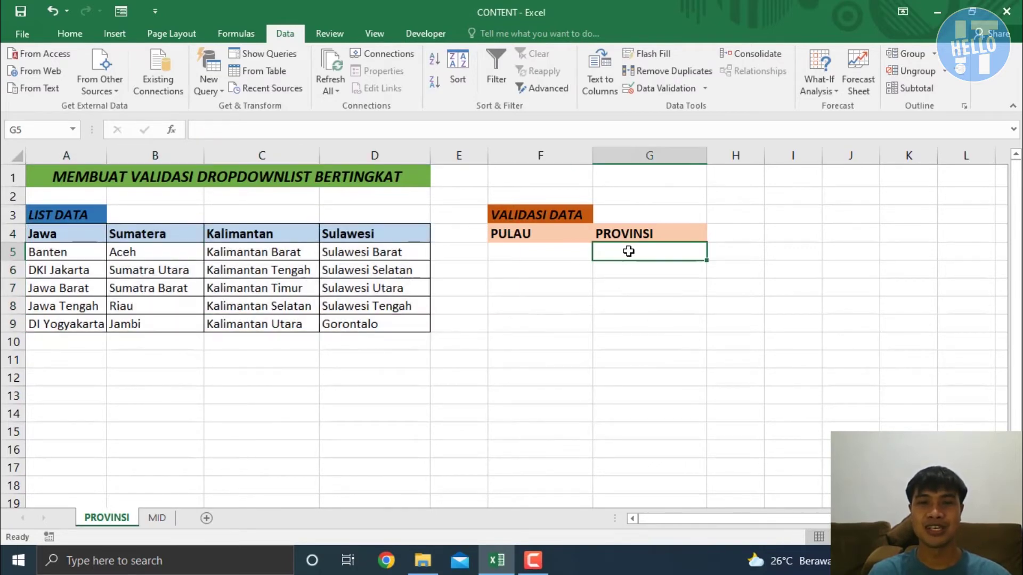
pyautogui.click(690, 95)
pyautogui.click(486, 332)
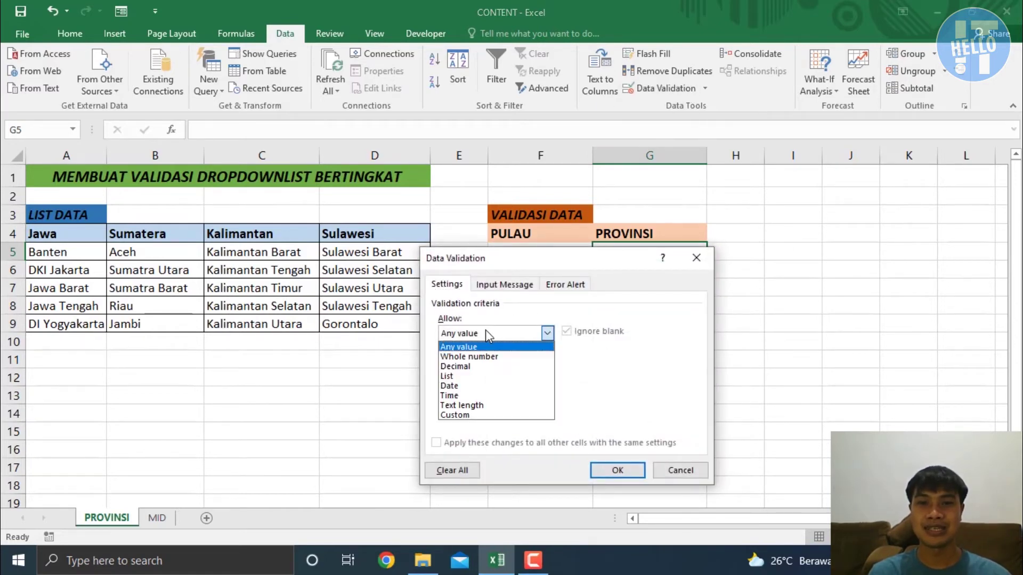
pyautogui.click(472, 376)
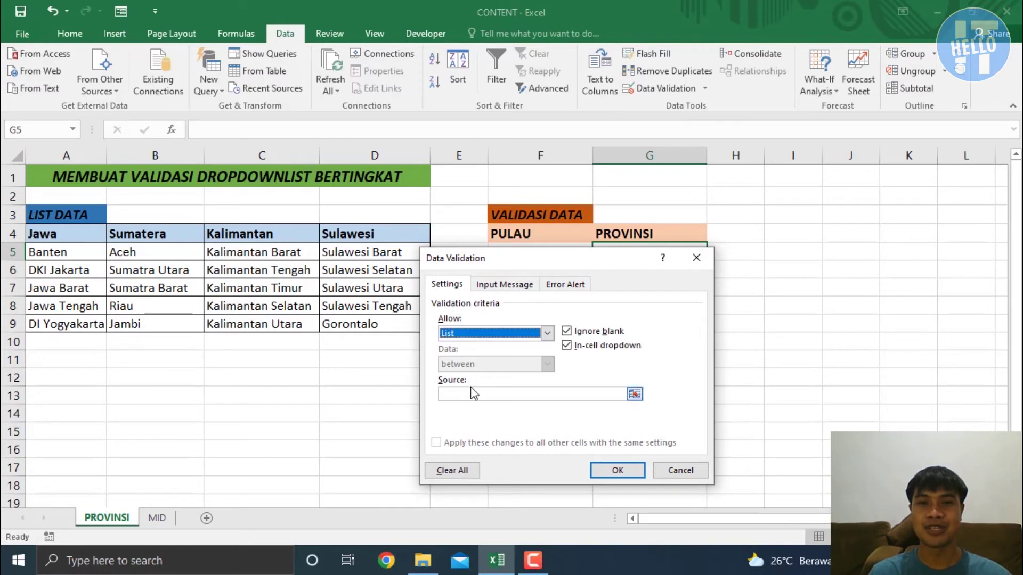
pyautogui.click(471, 393)
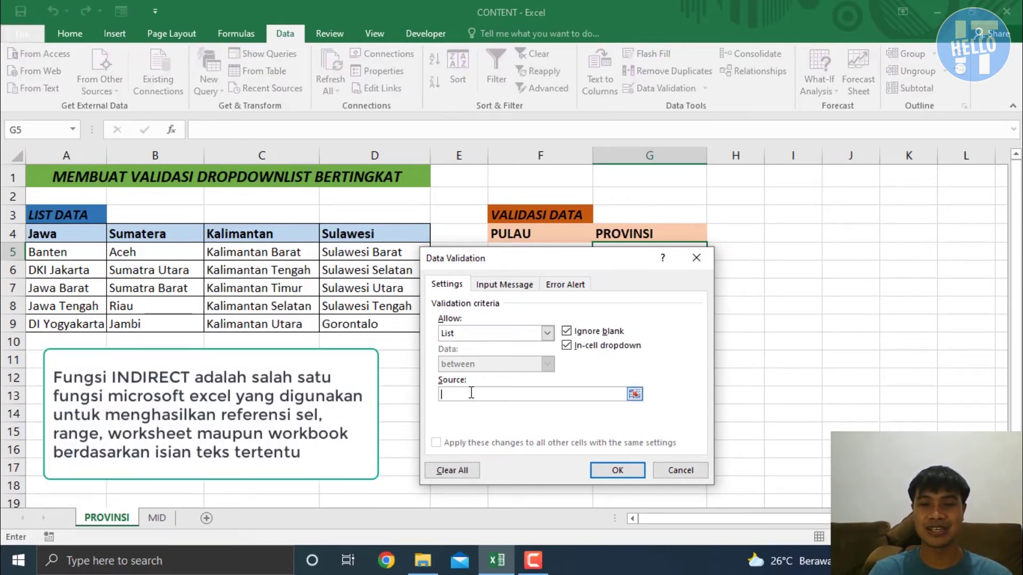
pyautogui.write('=indirect(')
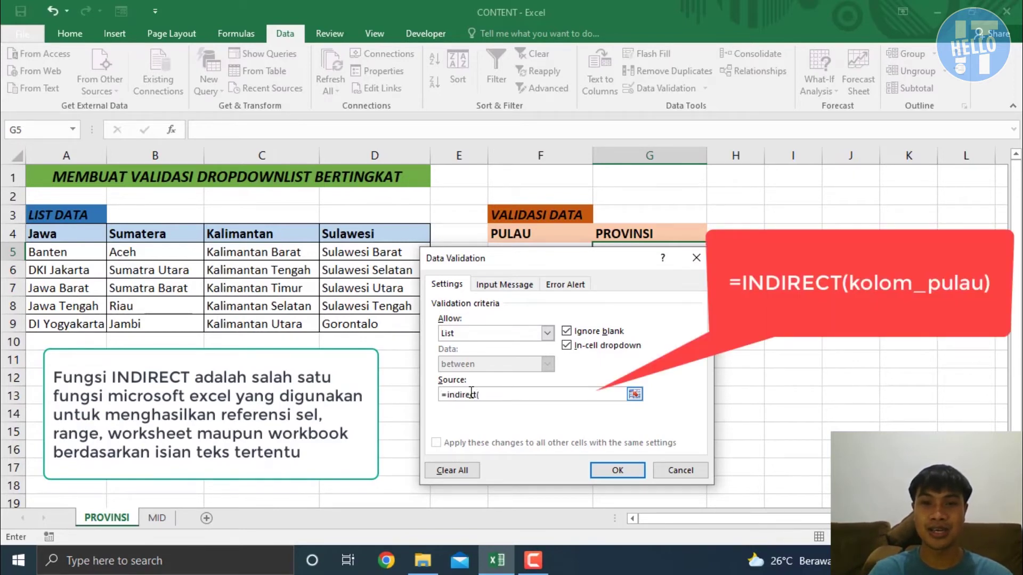
pyautogui.moveTo(567, 255); pyautogui.dragTo(566, 293)
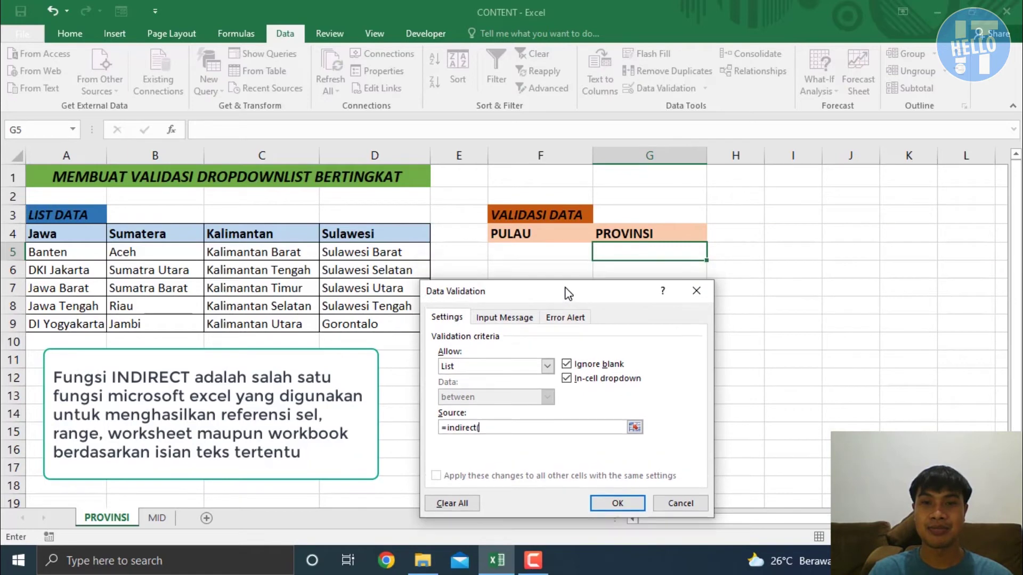
pyautogui.click(545, 248)
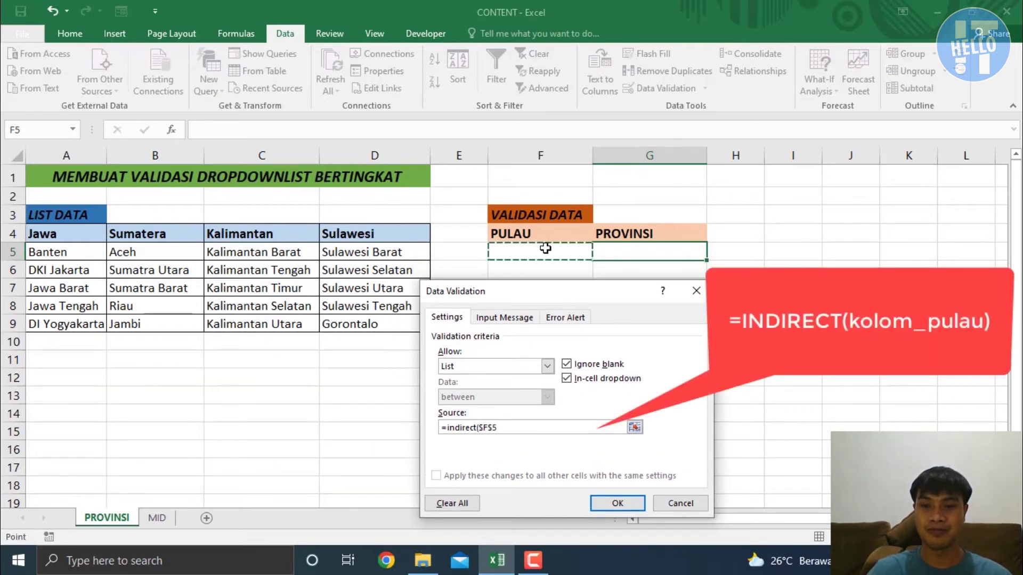
pyautogui.write(')')
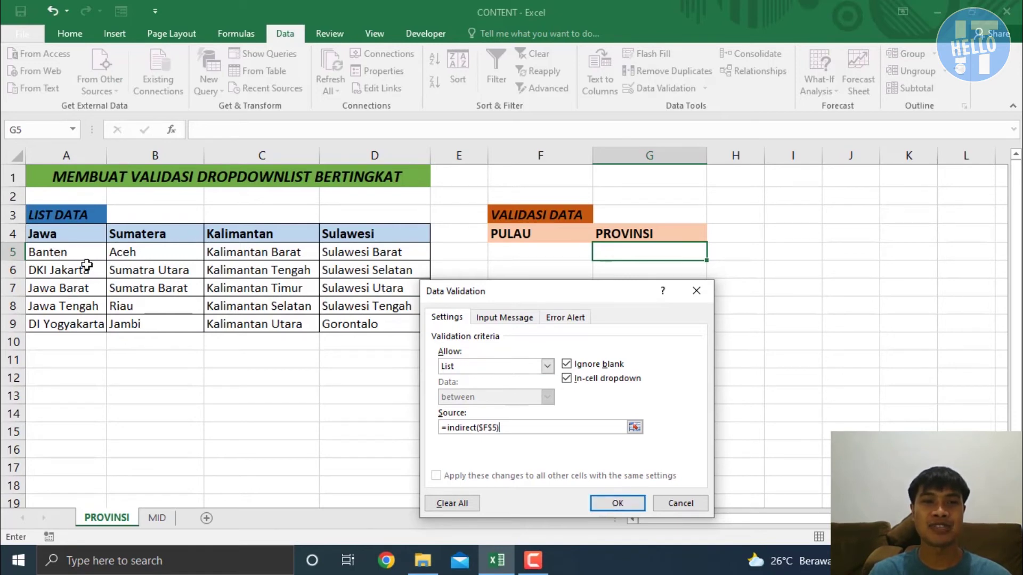
# Apply G5's validation rule, accepting it despite Excel's error warning
pyautogui.click(628, 507)
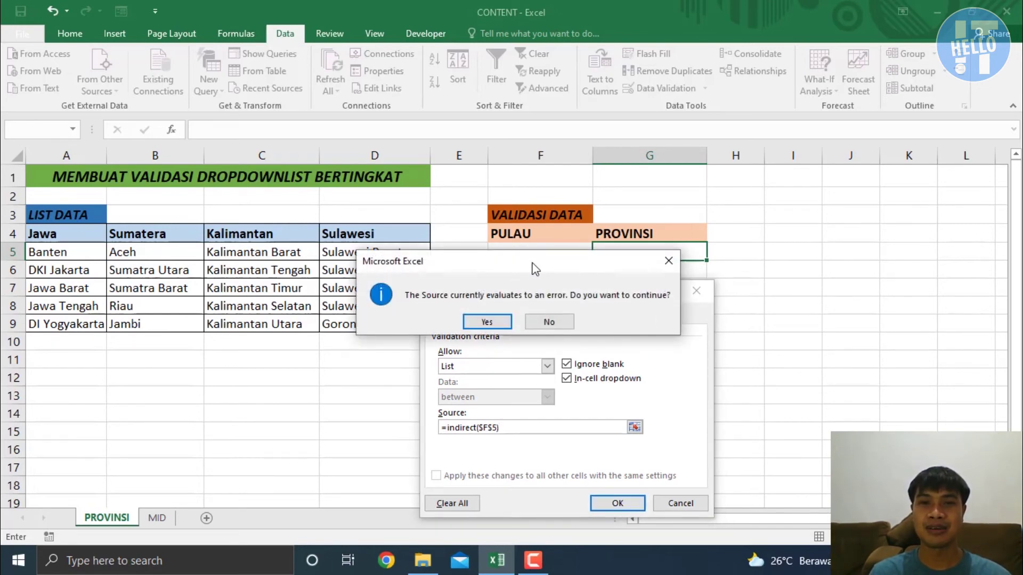
pyautogui.moveTo(531, 271); pyautogui.dragTo(532, 293)
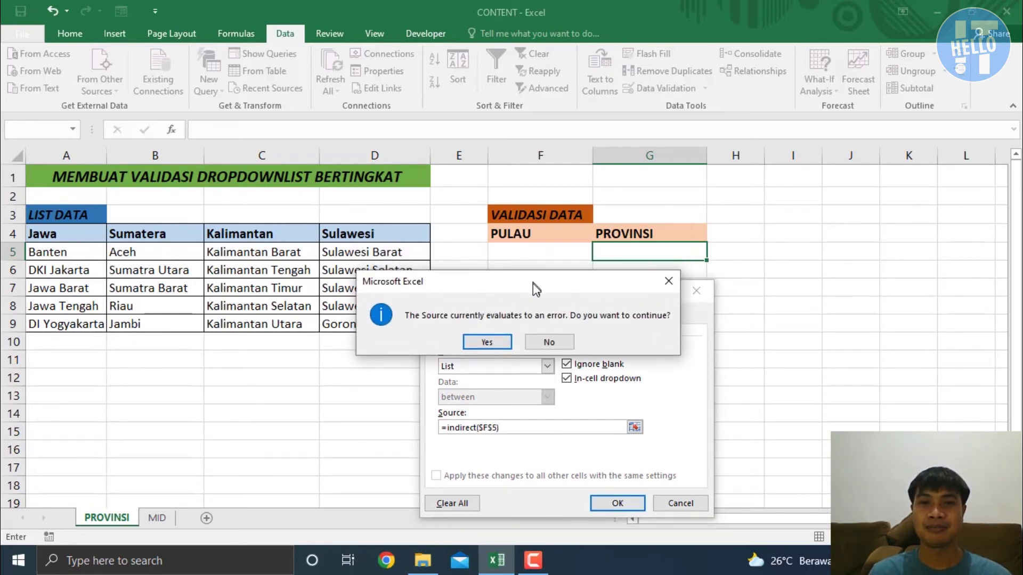
pyautogui.click(487, 341)
pyautogui.click(557, 260)
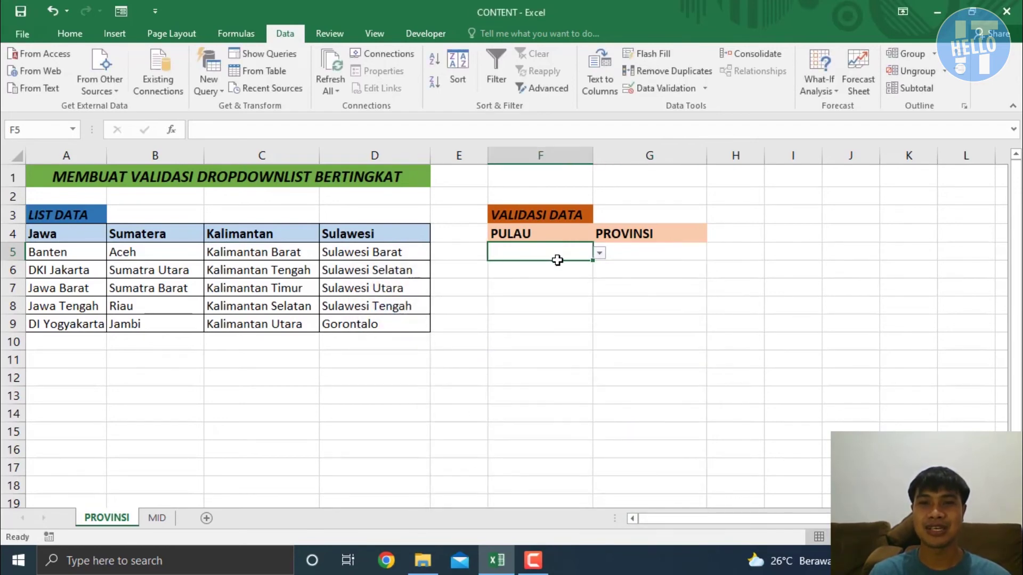
# Pick Jawa in F5, then Jawa Barat from G5's province dropdown
pyautogui.click(599, 253)
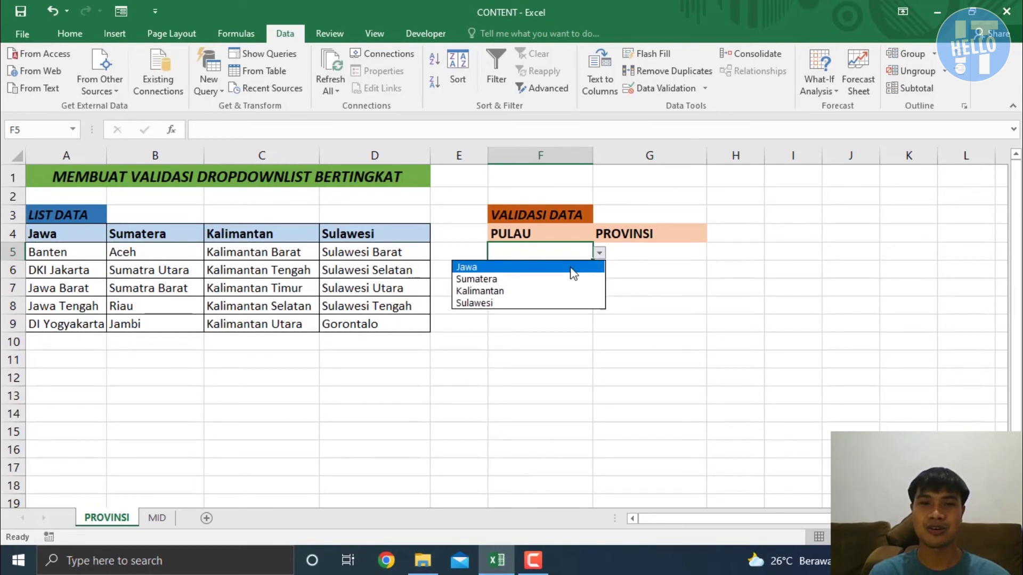
pyautogui.click(572, 275)
pyautogui.click(671, 250)
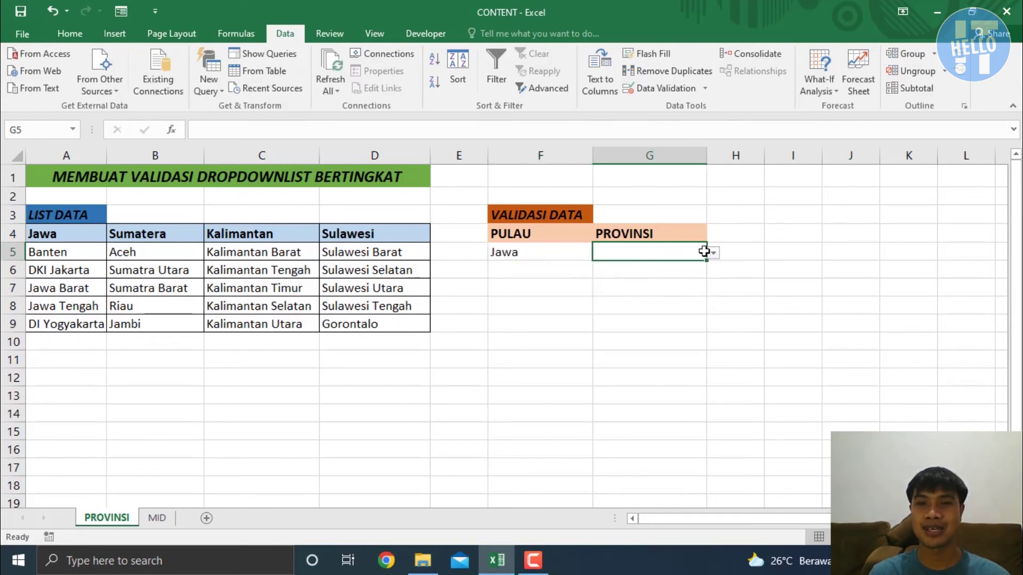
pyautogui.click(713, 254)
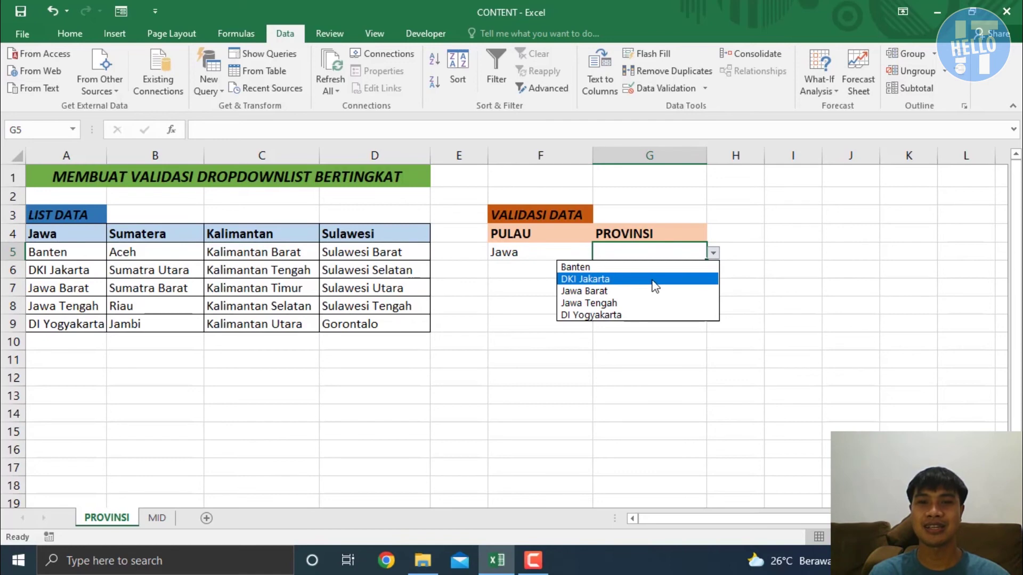
pyautogui.click(586, 291)
# Switch F5 to Sumatera and pick Sumatra Utara in G5
pyautogui.click(574, 253)
pyautogui.click(599, 253)
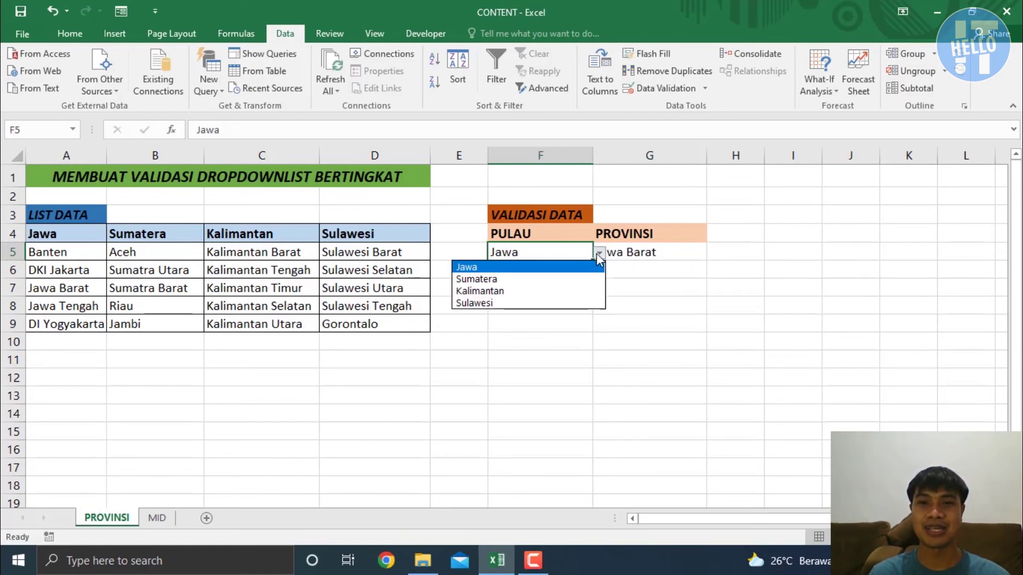
pyautogui.click(578, 280)
pyautogui.click(691, 249)
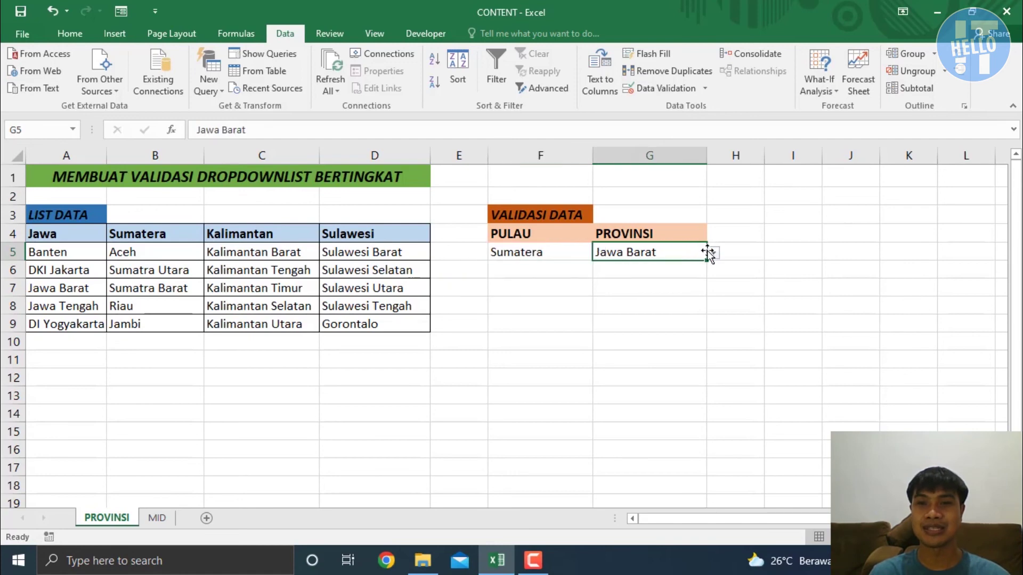
pyautogui.click(713, 254)
pyautogui.click(591, 278)
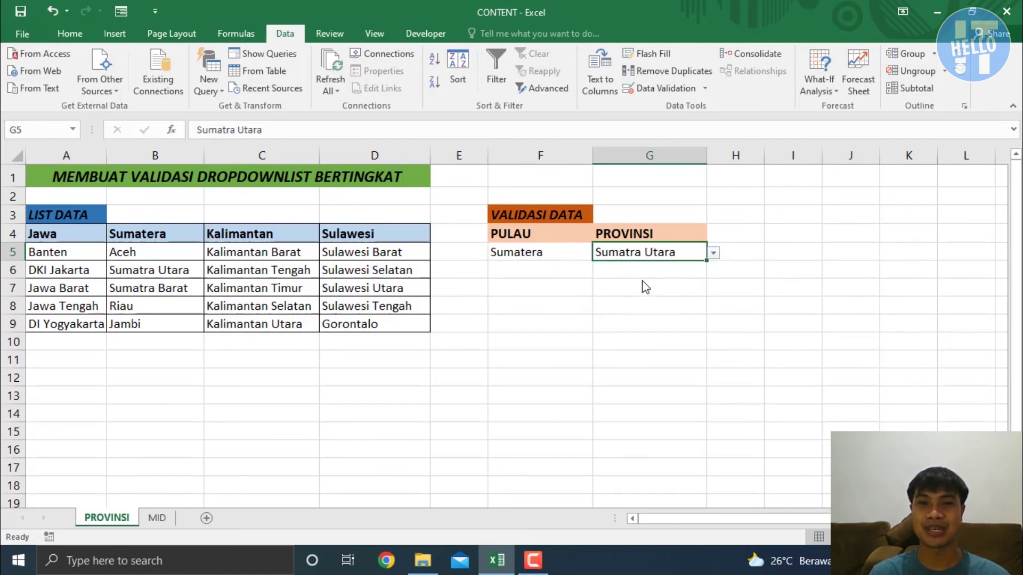
pyautogui.click(519, 286)
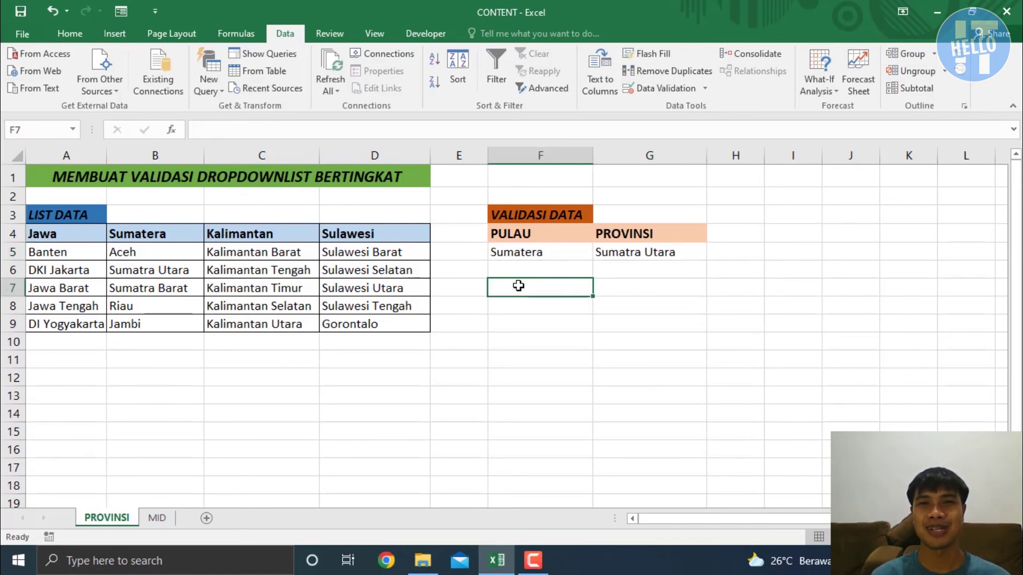